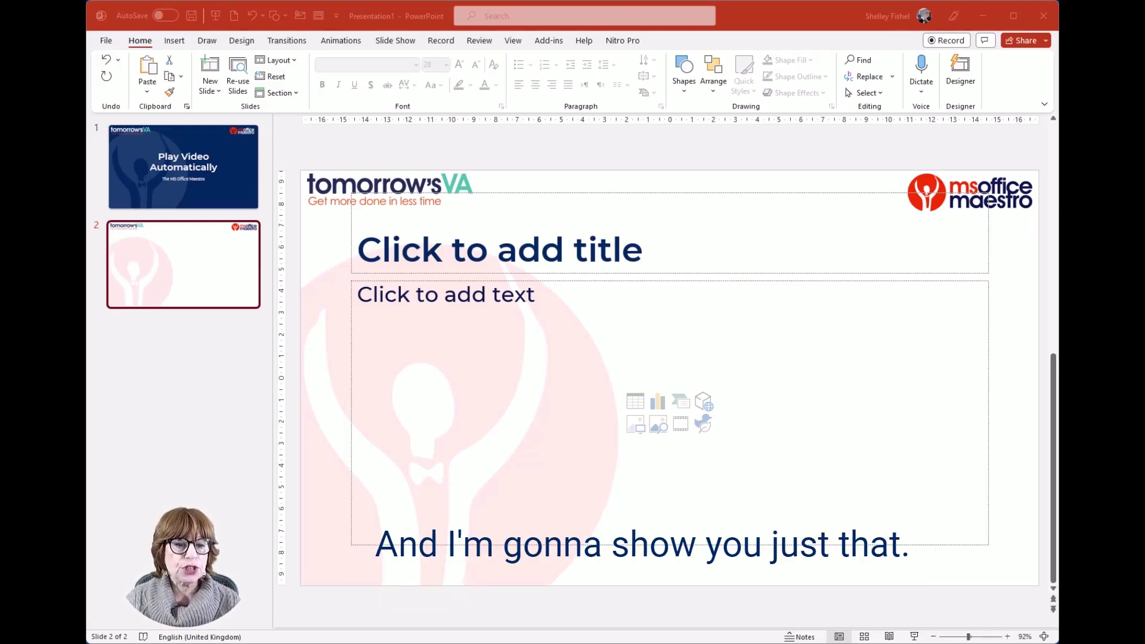
# Title slide 2 'Add video', correcting the typo, and select its empty content placeholder.
pyautogui.click(542, 237)
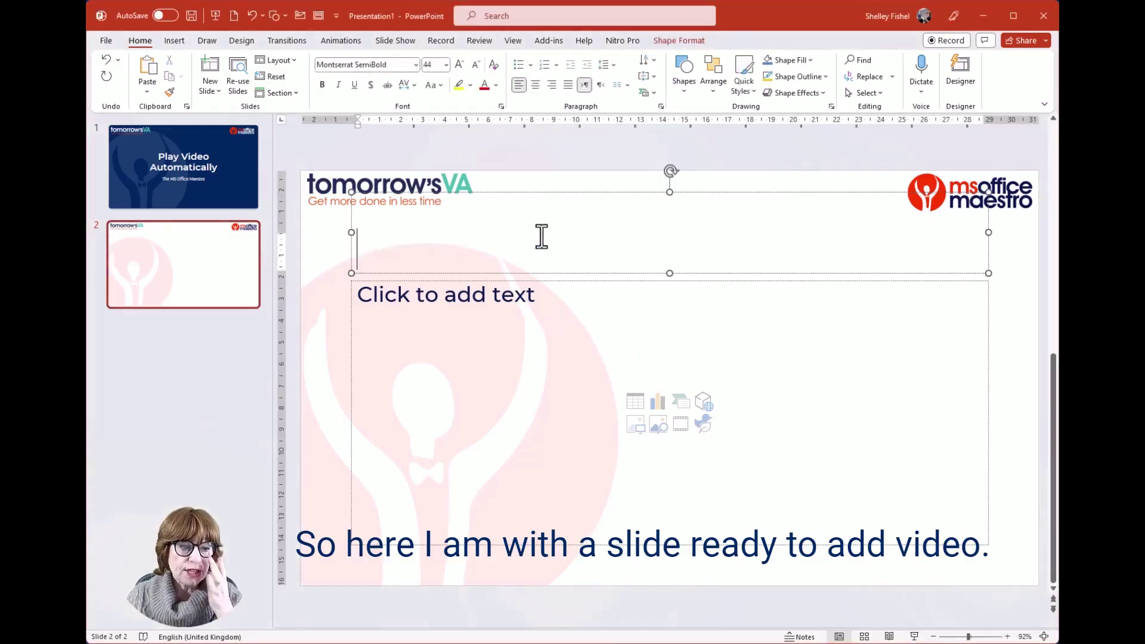
pyautogui.write('Add vod')
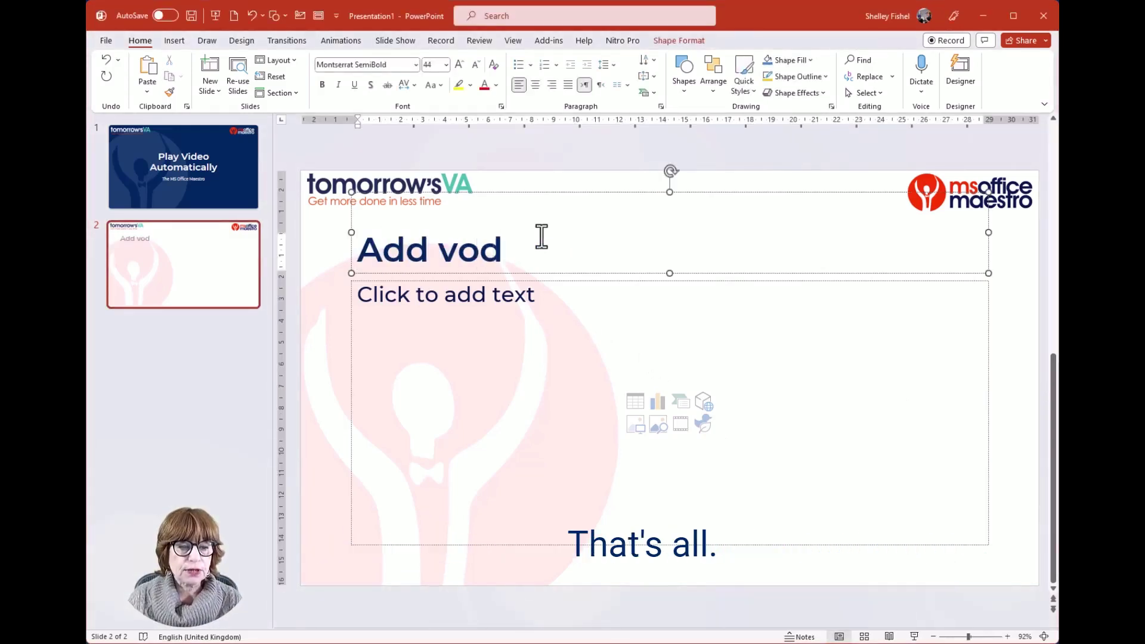
pyautogui.press('BackSpace')
pyautogui.press('BackSpace')
pyautogui.write('ideo')
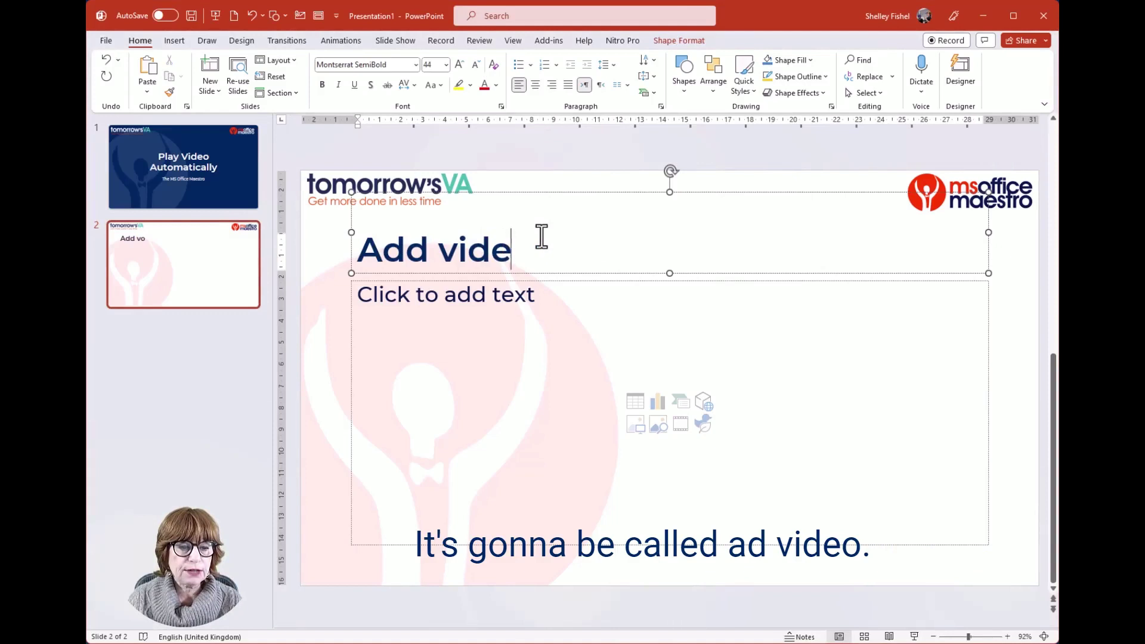
pyautogui.click(629, 309)
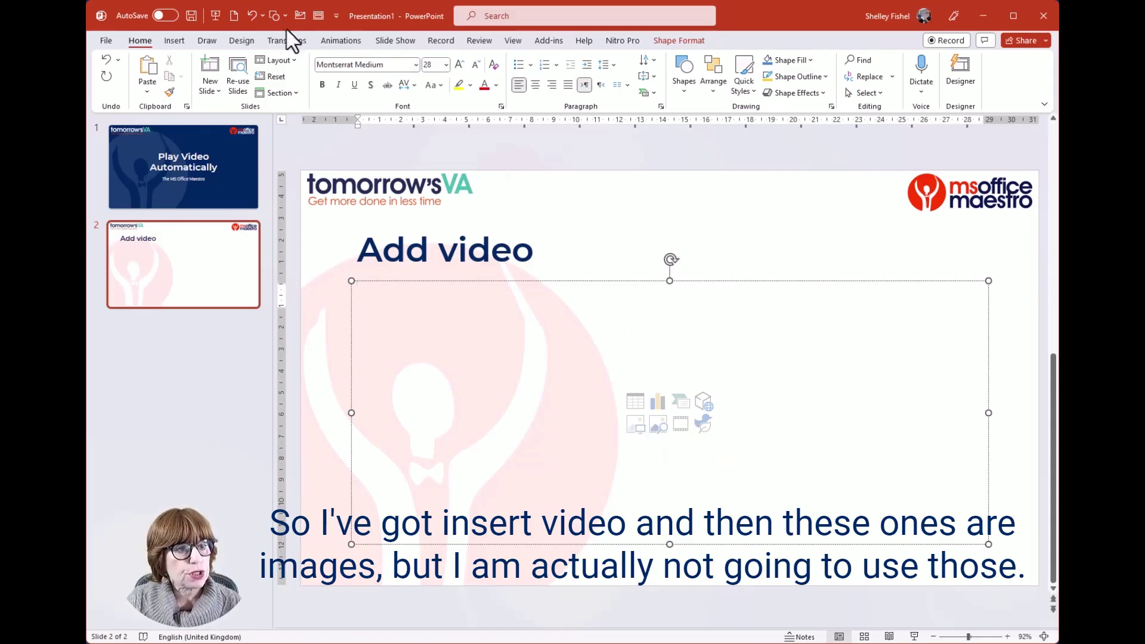
# Open the Stock Videos library from the Insert tab's Video menu.
pyautogui.click(182, 40)
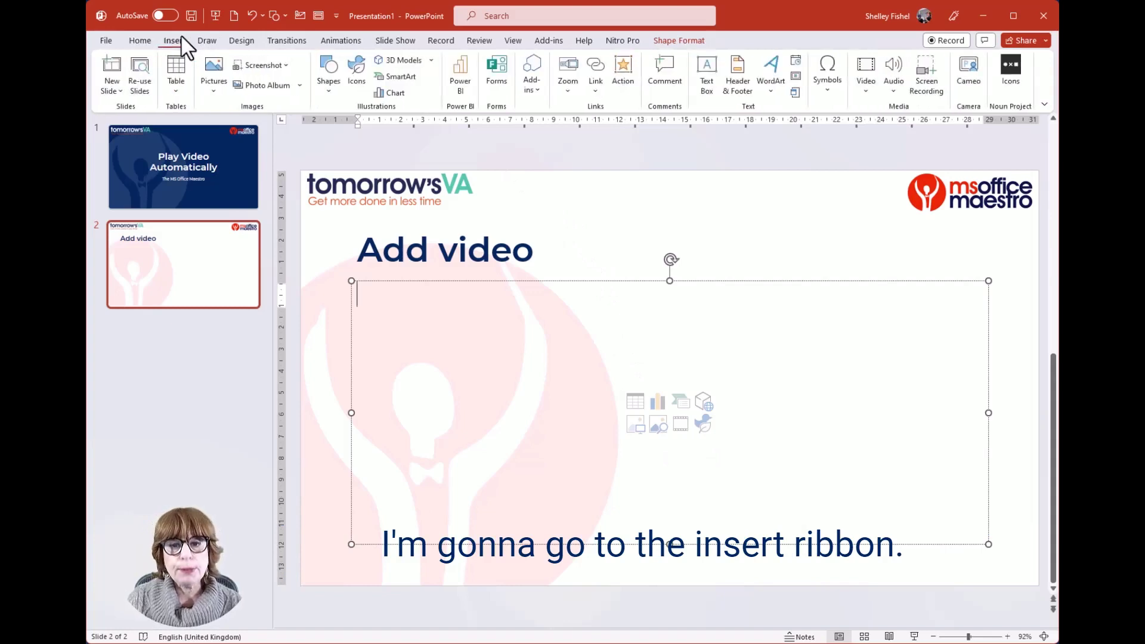
pyautogui.click(865, 93)
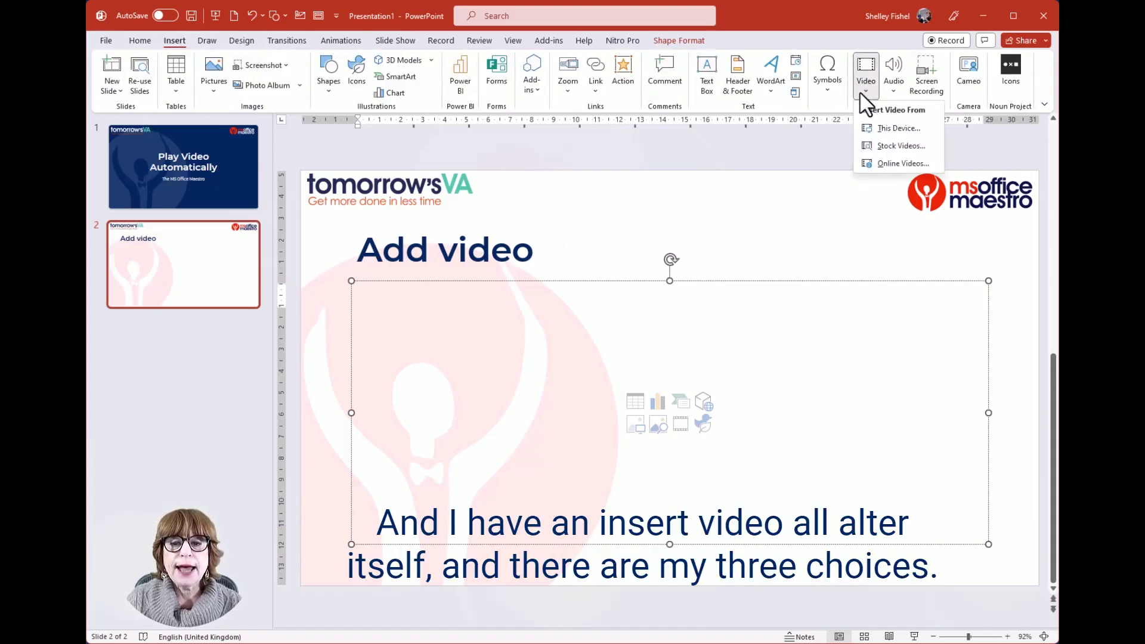
pyautogui.click(912, 146)
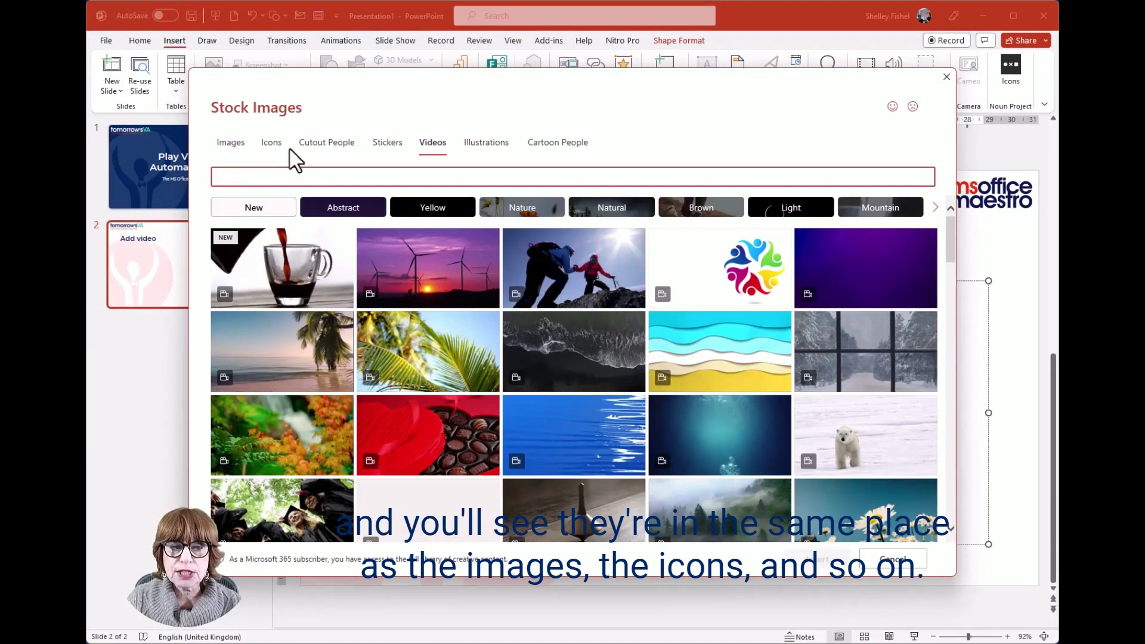
# Close the stock video library and open the Online Video dialog instead.
pyautogui.click(948, 77)
pyautogui.click(867, 91)
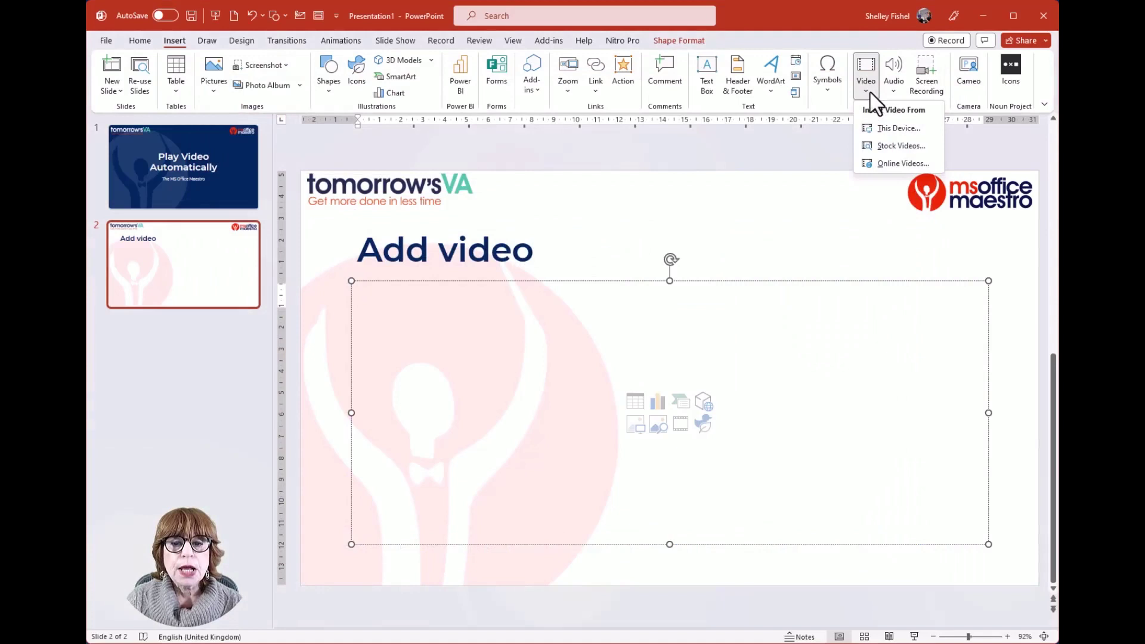
pyautogui.click(888, 161)
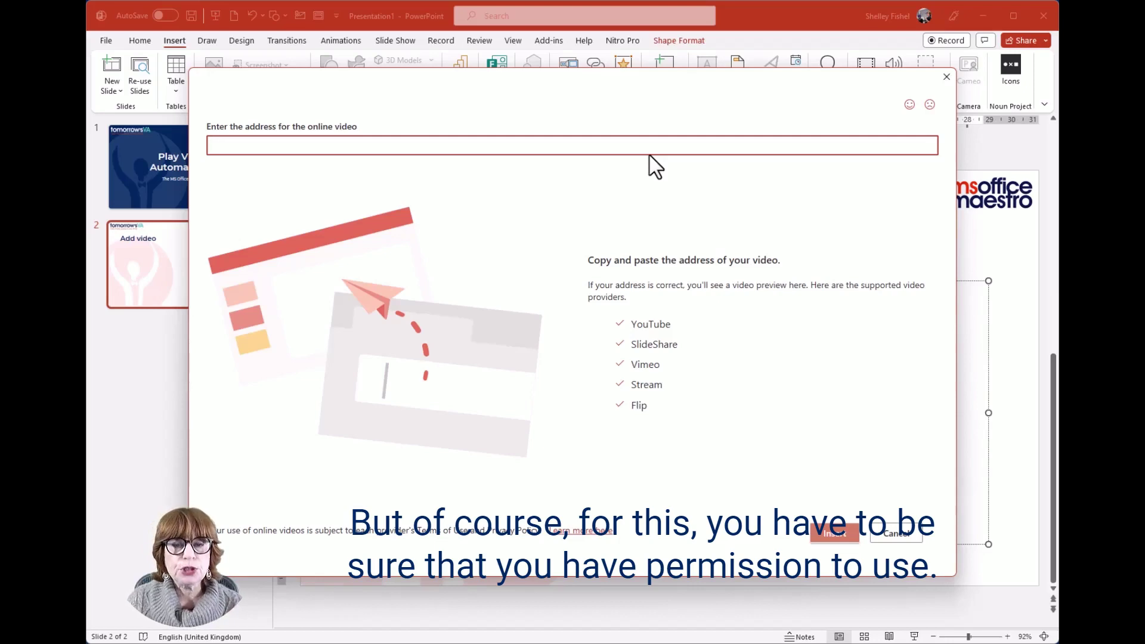
# Cancel the online video and insert the stock clip of coffee poured into a glass cup.
pyautogui.click(876, 533)
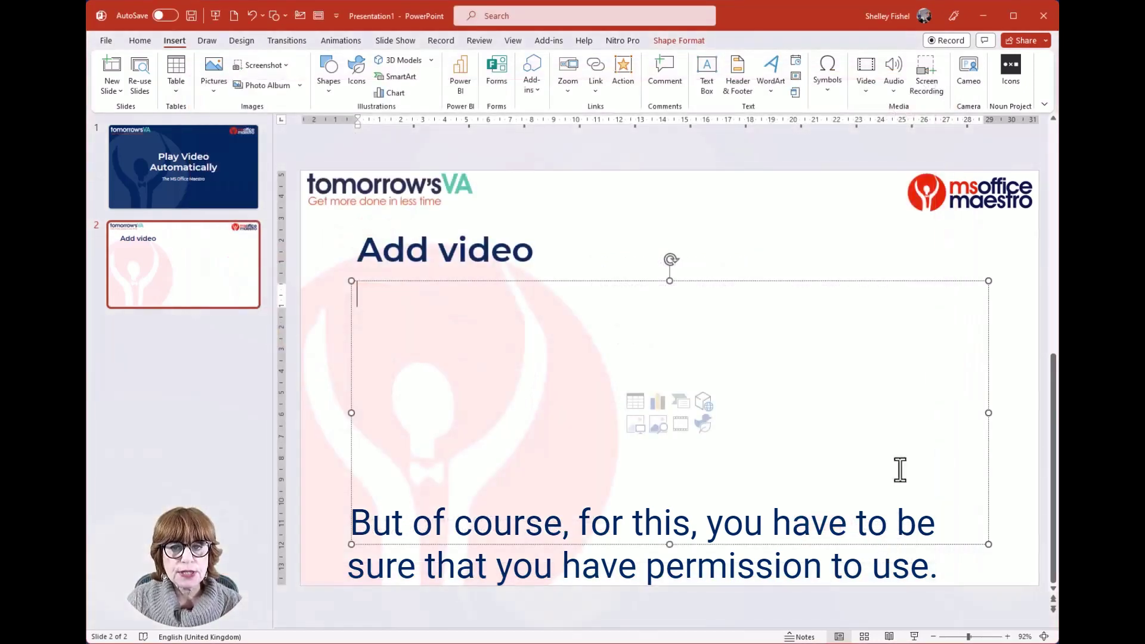
pyautogui.click(865, 88)
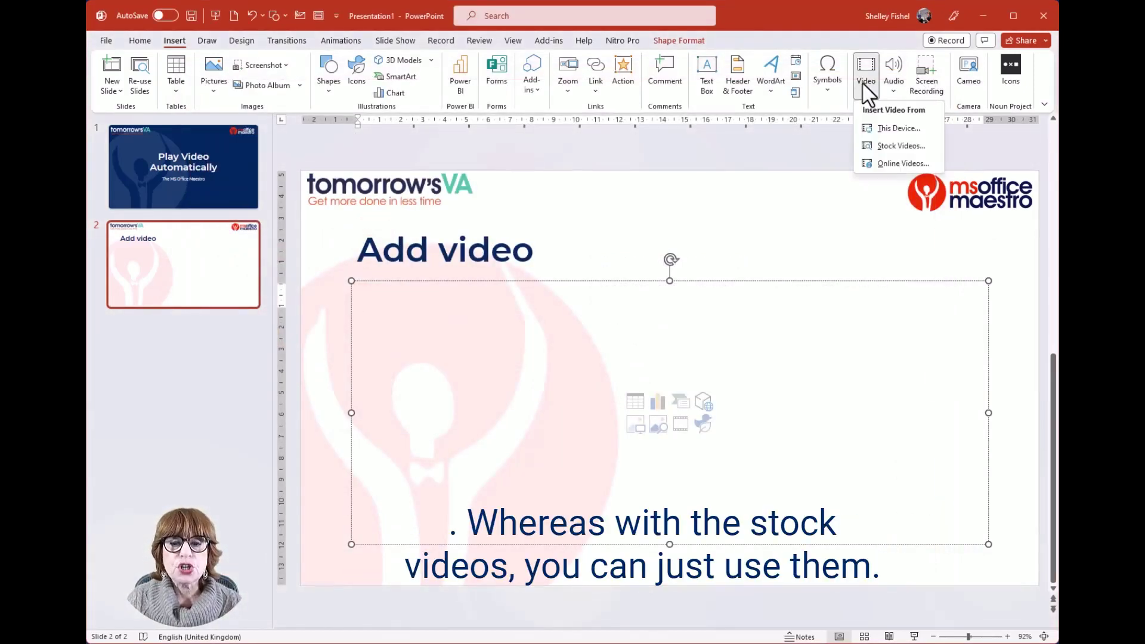
pyautogui.click(884, 149)
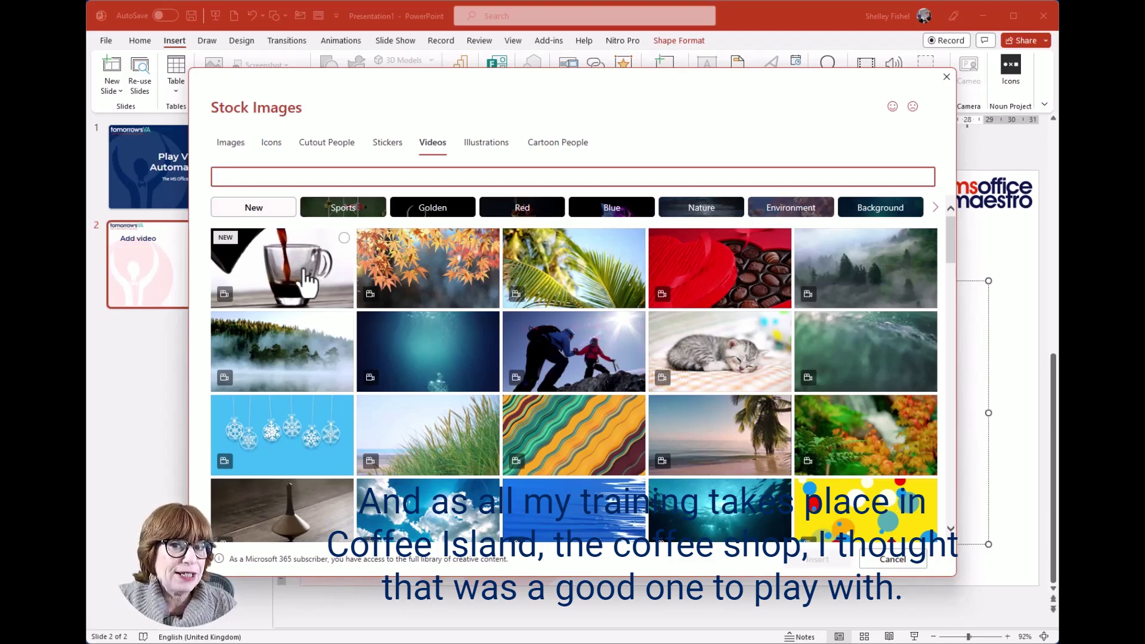
pyautogui.click(305, 257)
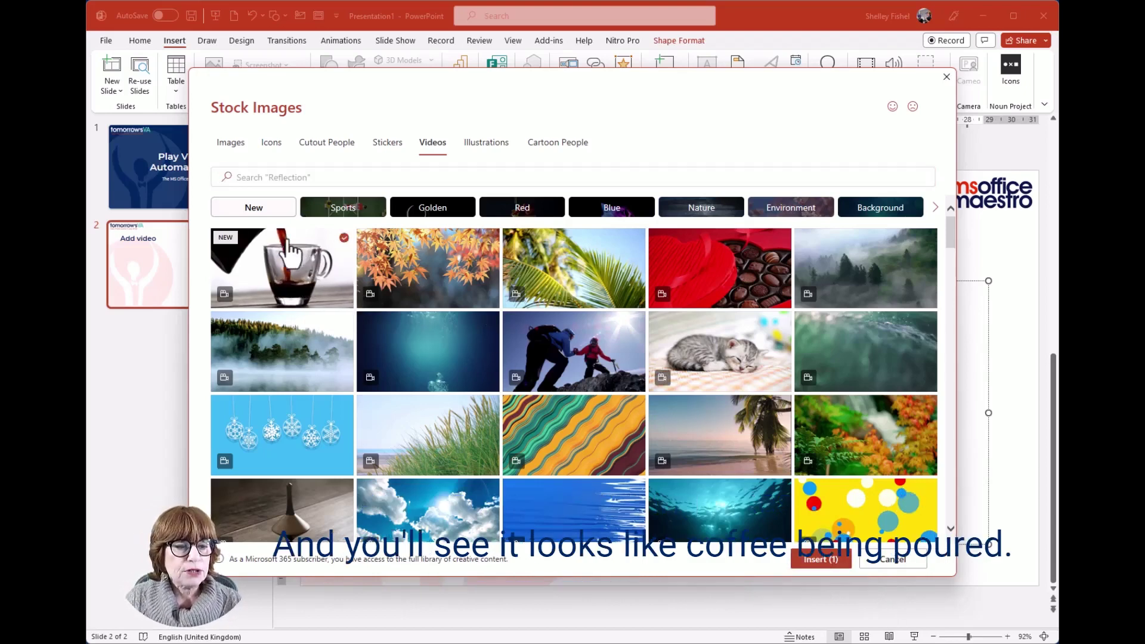
pyautogui.click(823, 562)
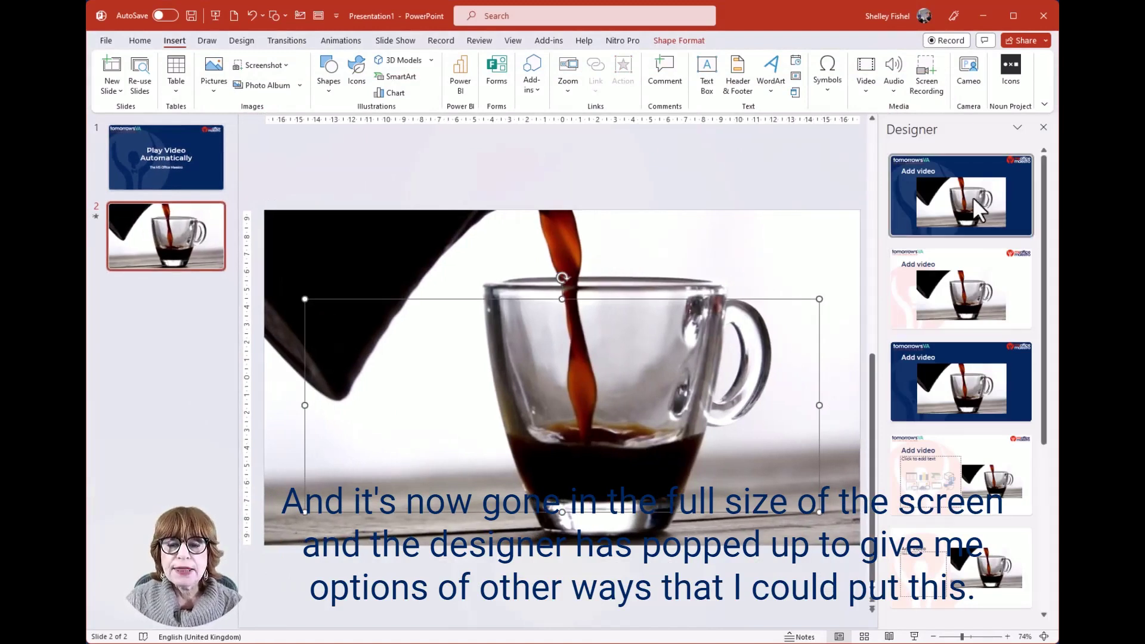
# Try the Designer layout with text beside the video, then undo it.
pyautogui.scroll(-1, 958, 320)
pyautogui.scroll(-3, 959, 323)
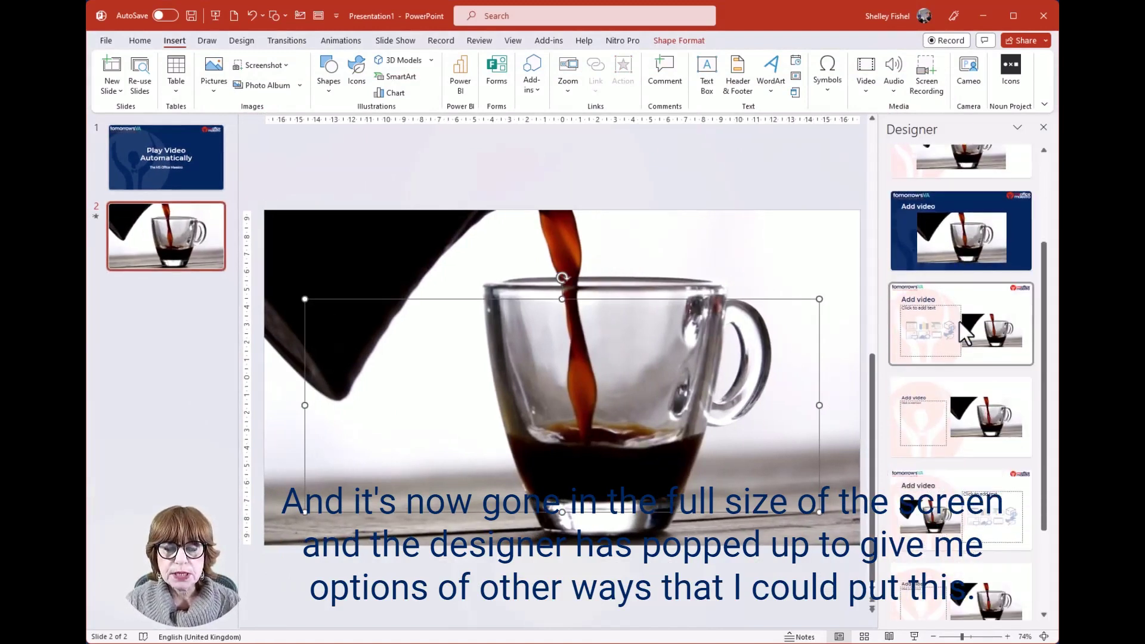
pyautogui.scroll(4, 961, 324)
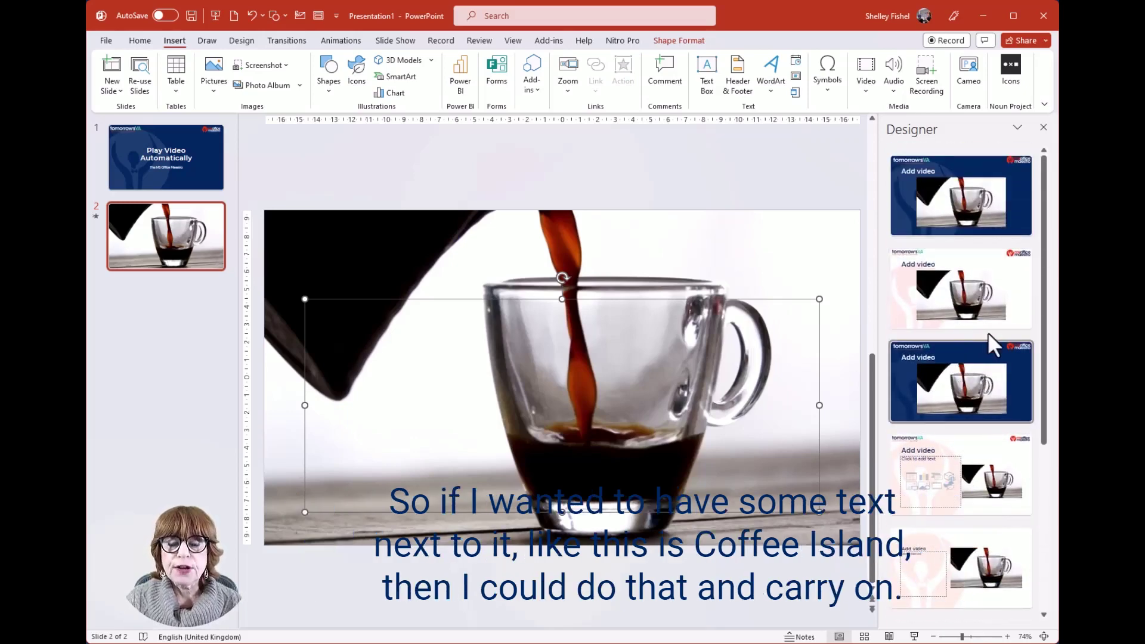
pyautogui.scroll(-1, 960, 325)
pyautogui.click(961, 417)
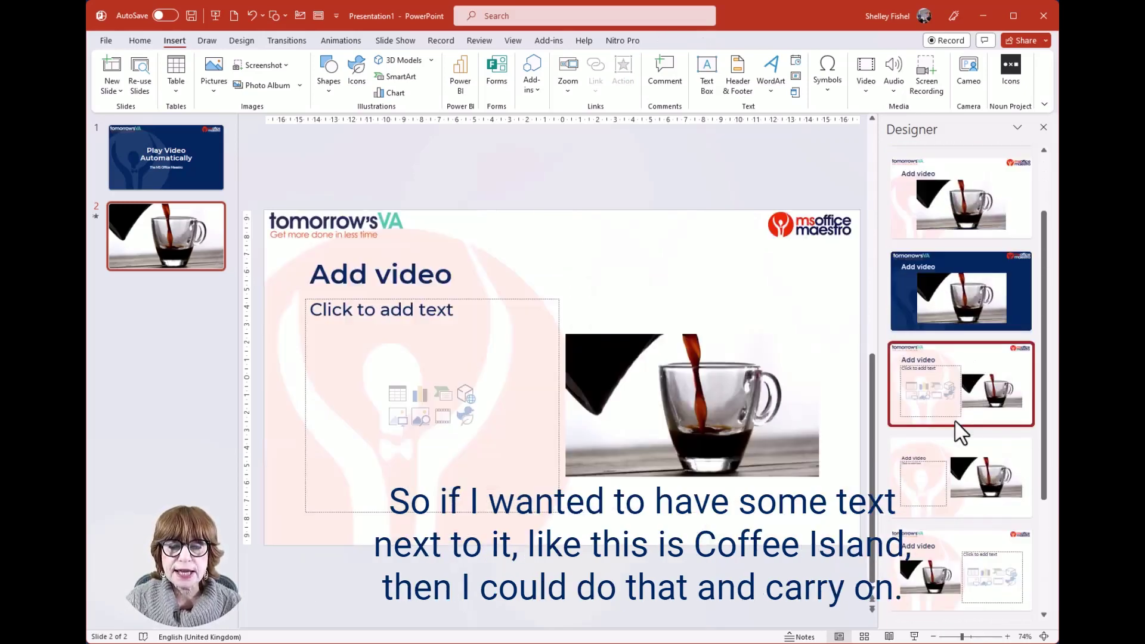
pyautogui.scroll(1, 958, 430)
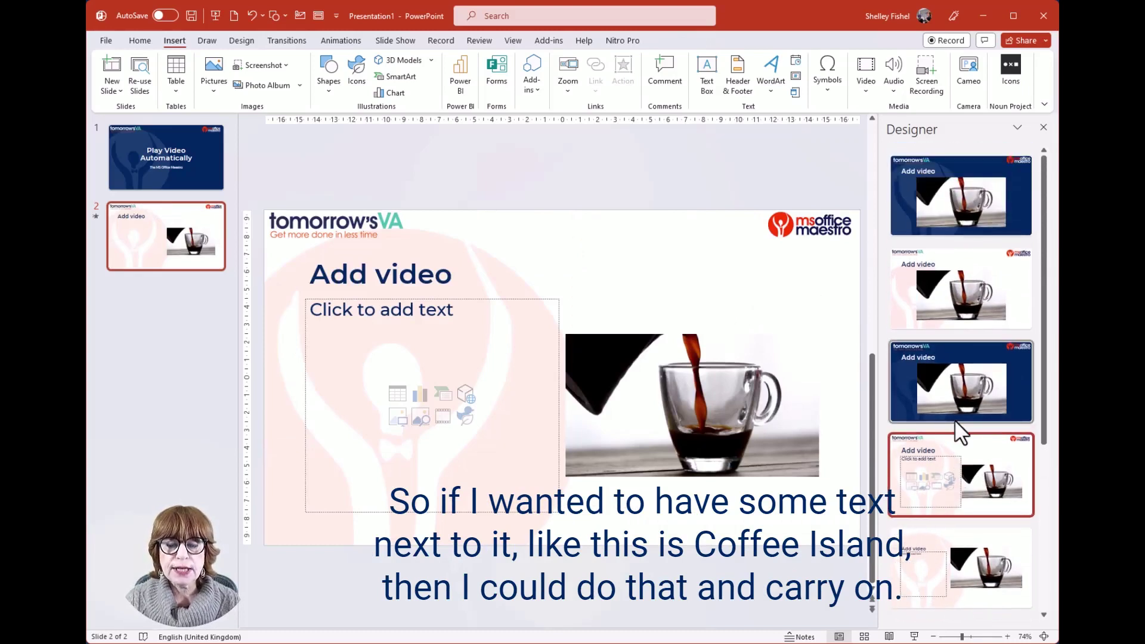
pyautogui.scroll(-2, 954, 420)
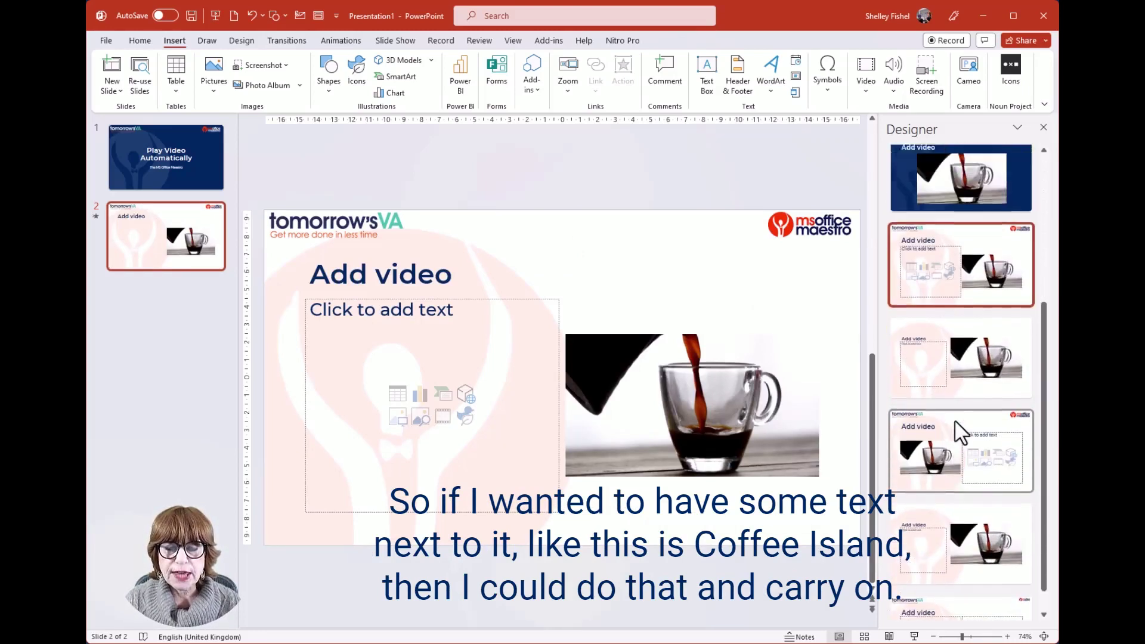
pyautogui.scroll(3, 961, 430)
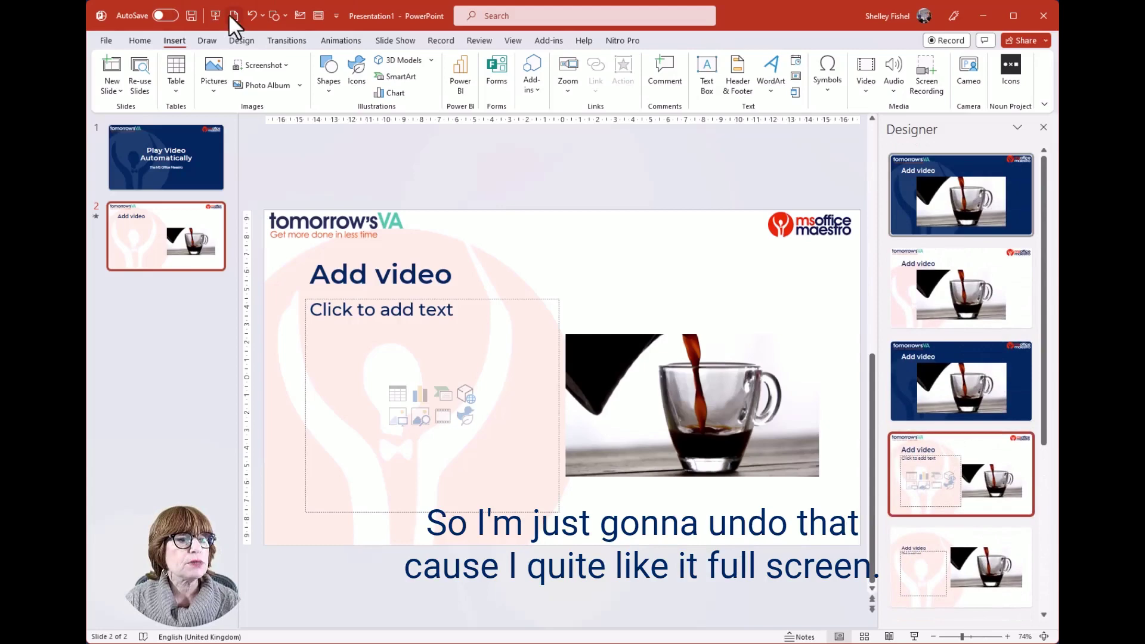
pyautogui.click(252, 16)
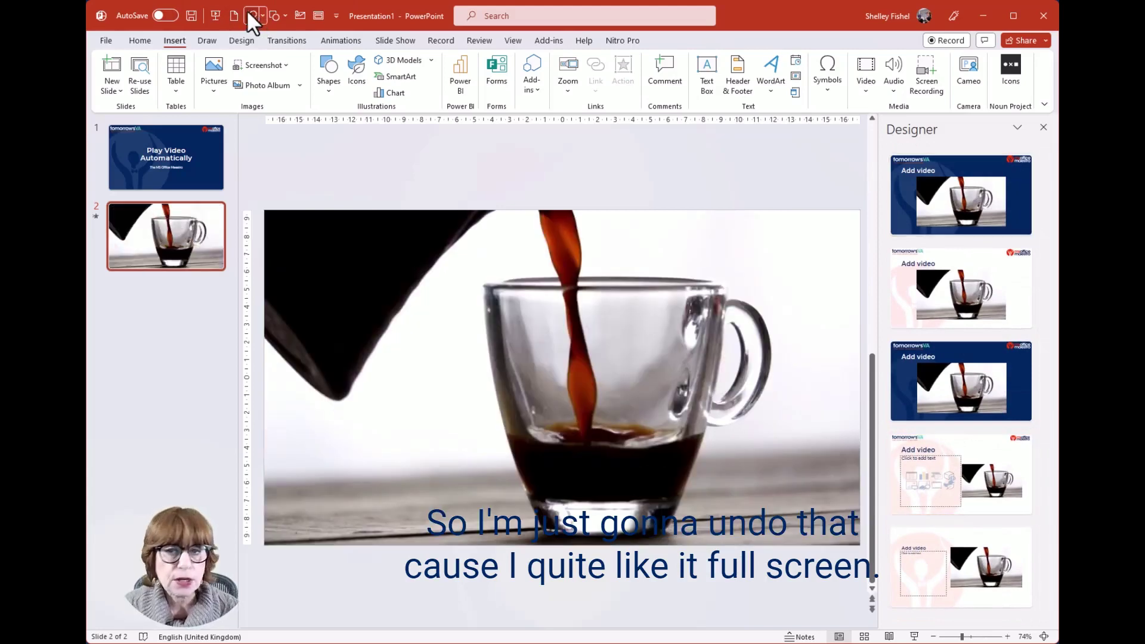
# Select the coffee video and preview its Video Format Corrections without applying any.
pyautogui.click(631, 440)
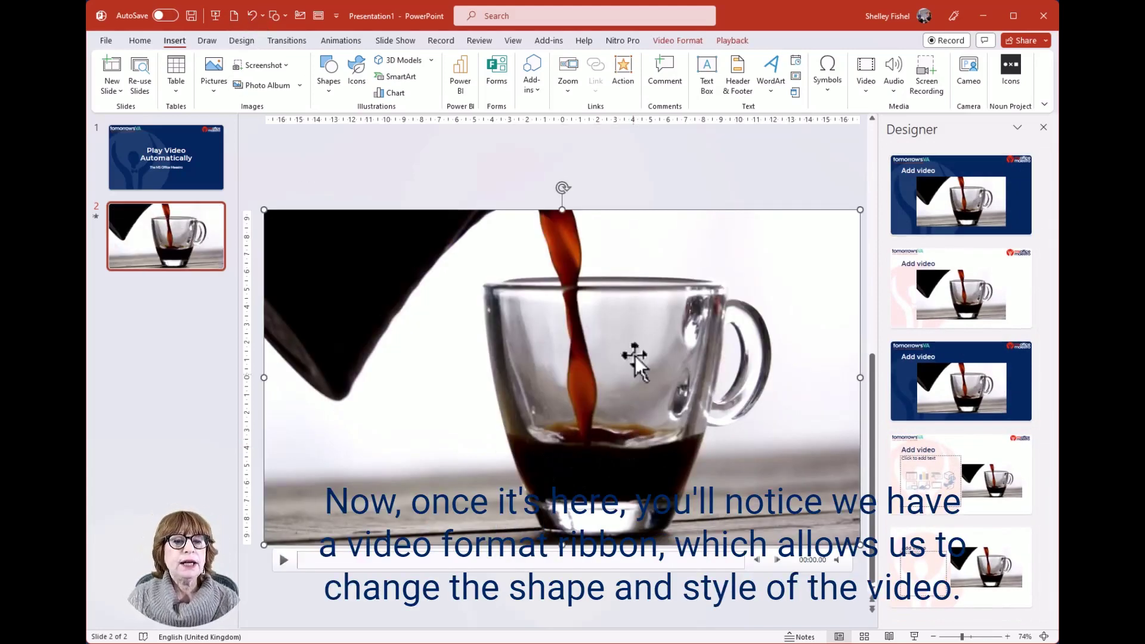
pyautogui.click(685, 40)
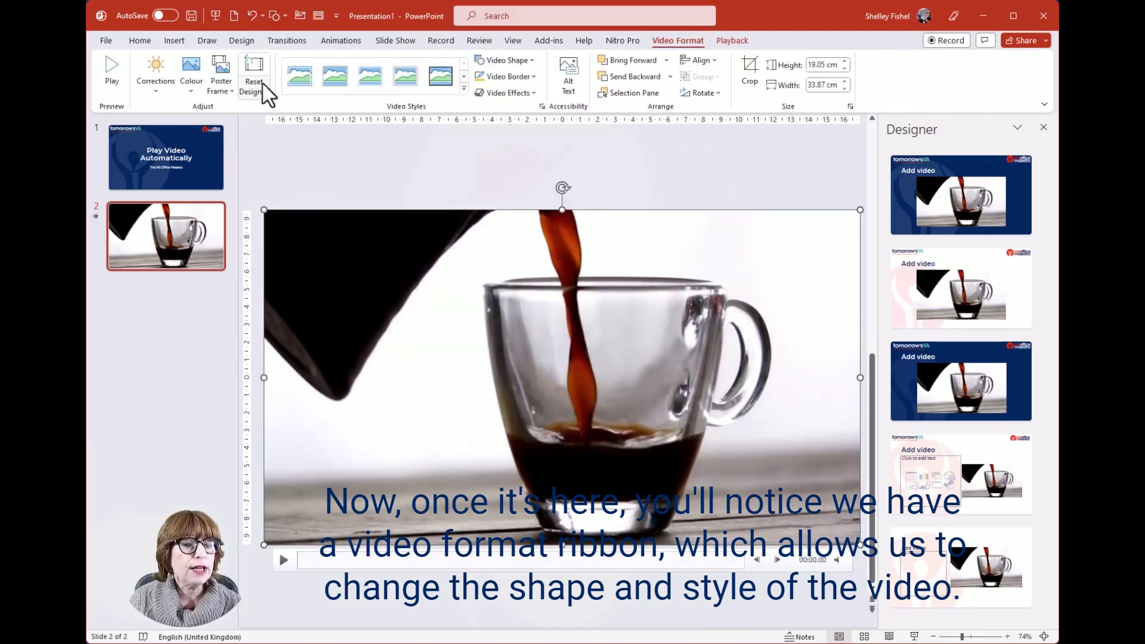
pyautogui.click(159, 95)
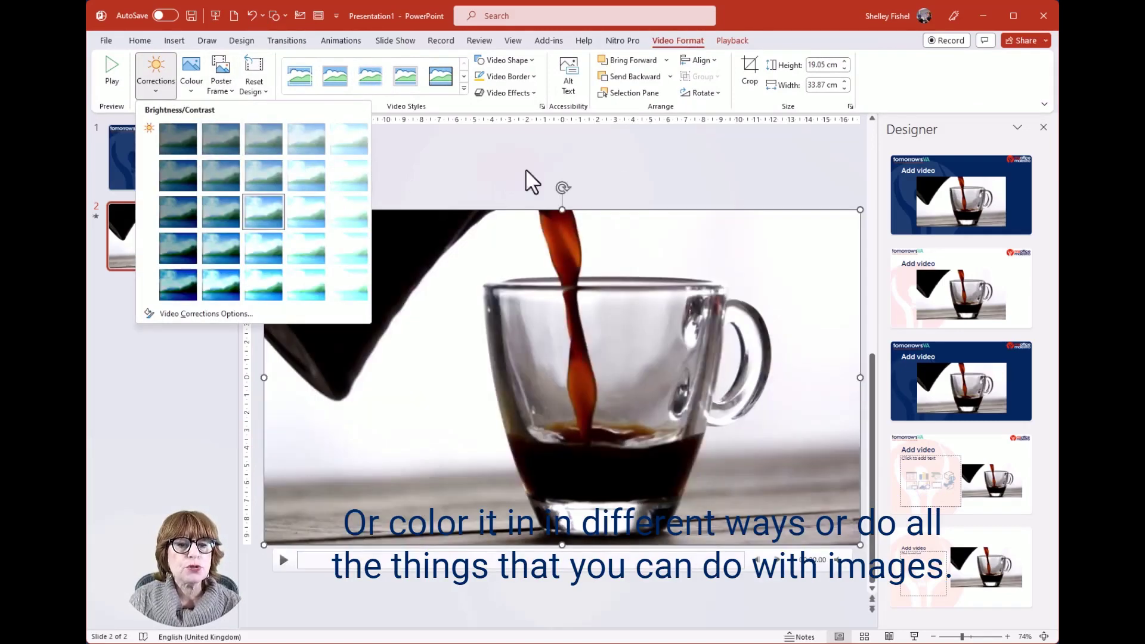
pyautogui.click(699, 169)
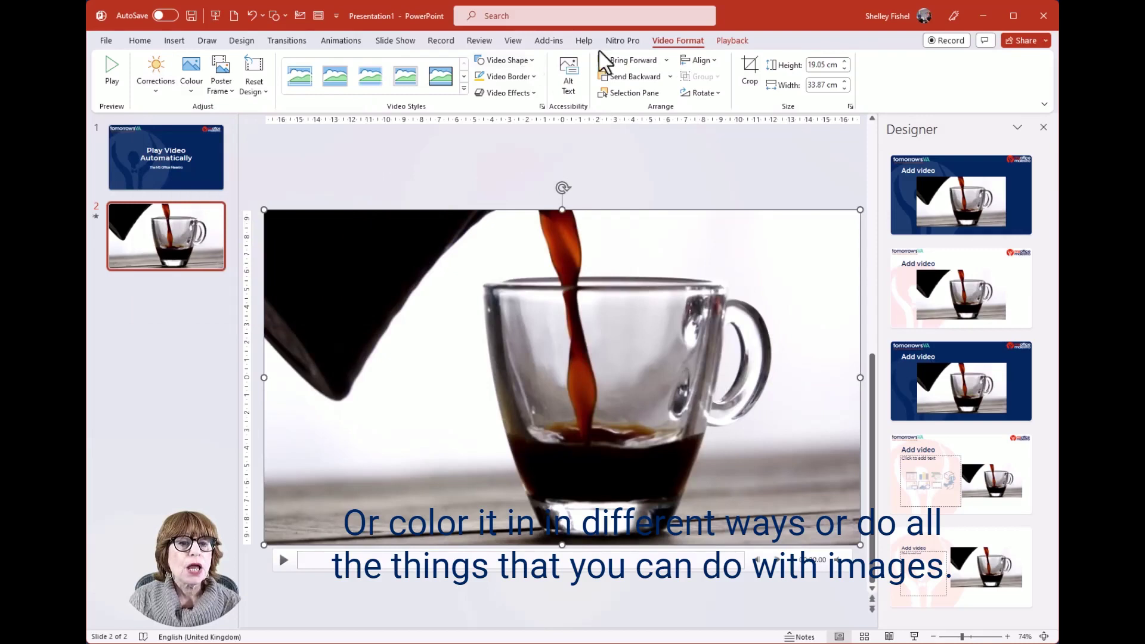
# Show the coffee video's Playback settings.
pyautogui.click(731, 41)
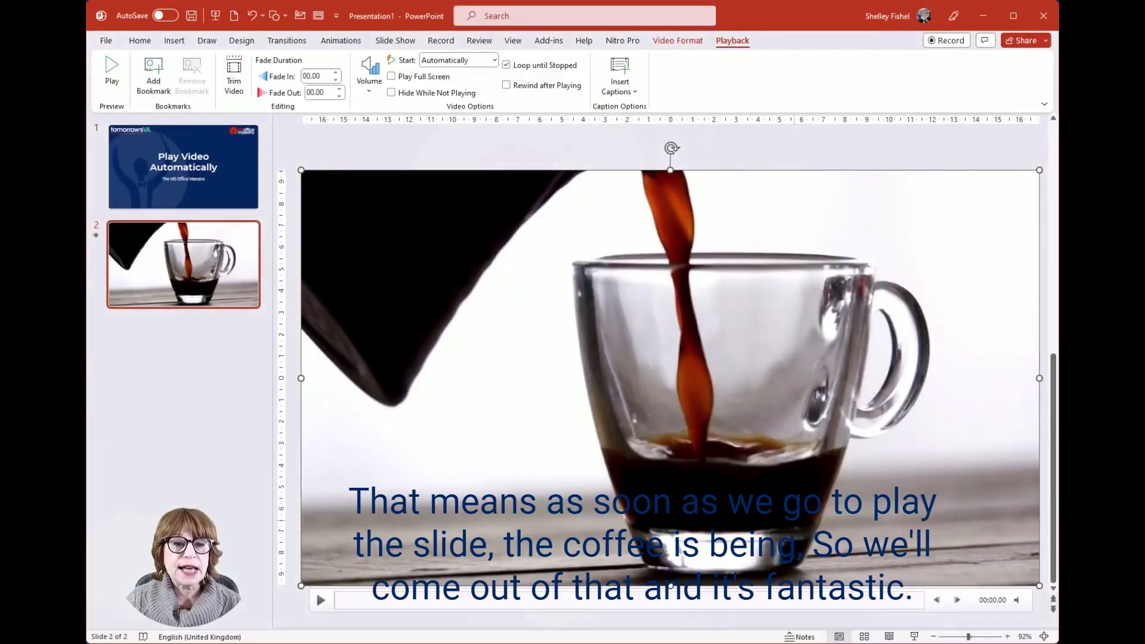
pyautogui.click(495, 60)
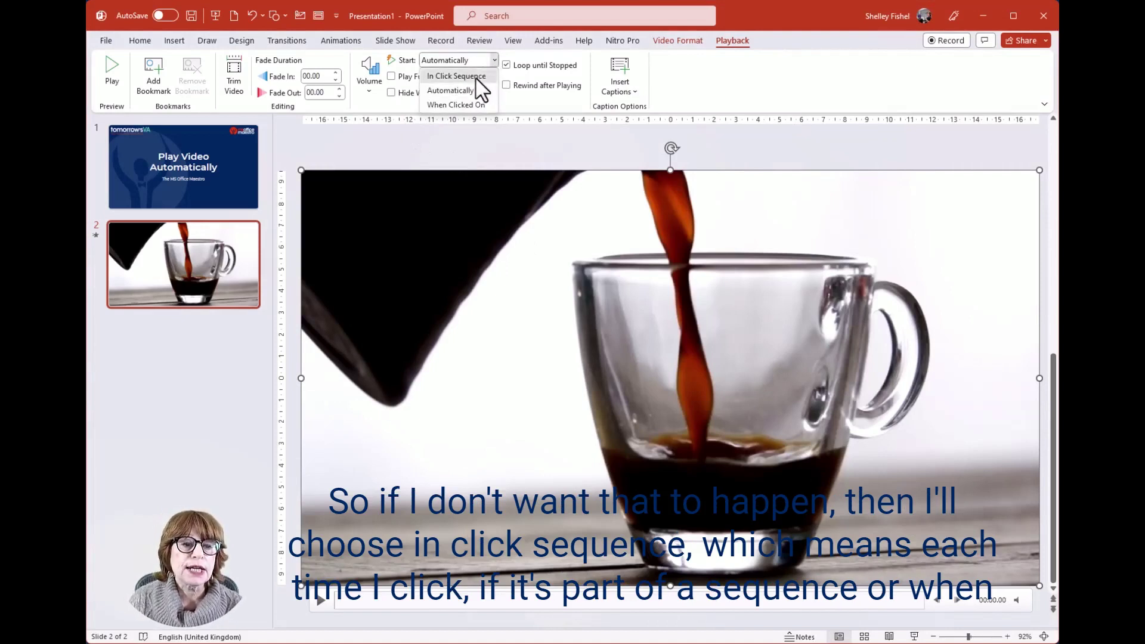
pyautogui.click(475, 76)
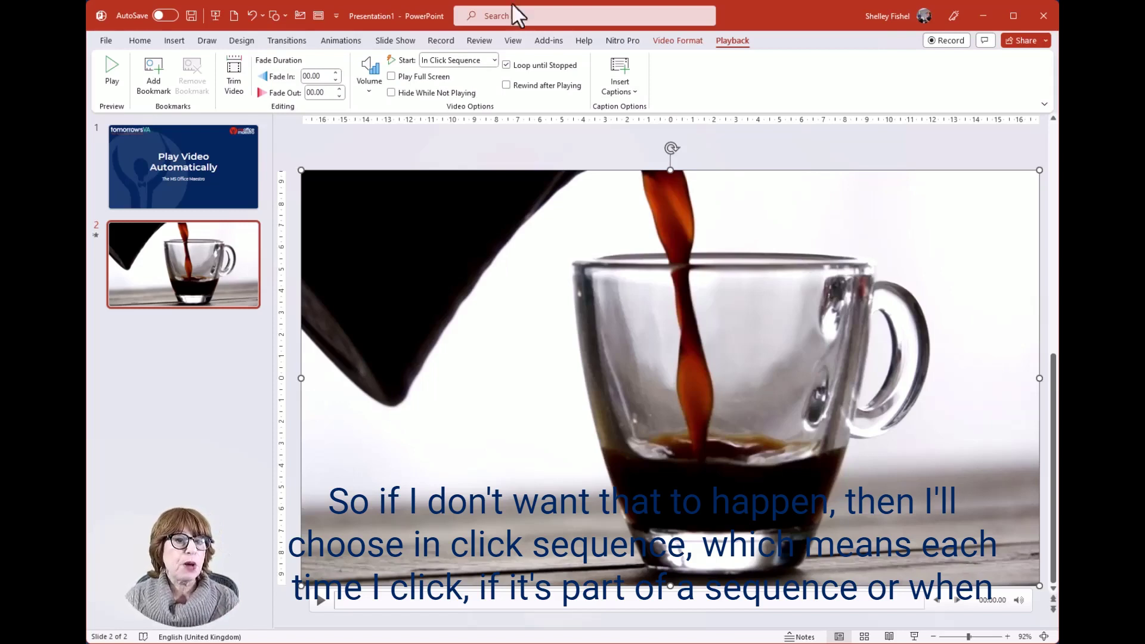
pyautogui.click(494, 60)
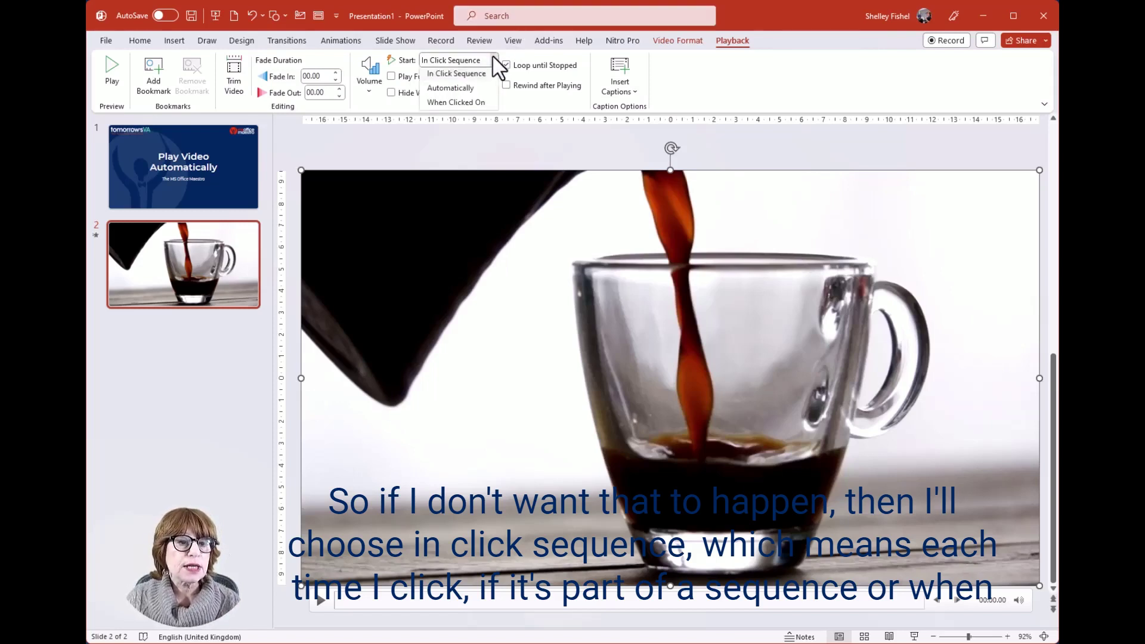
pyautogui.click(482, 115)
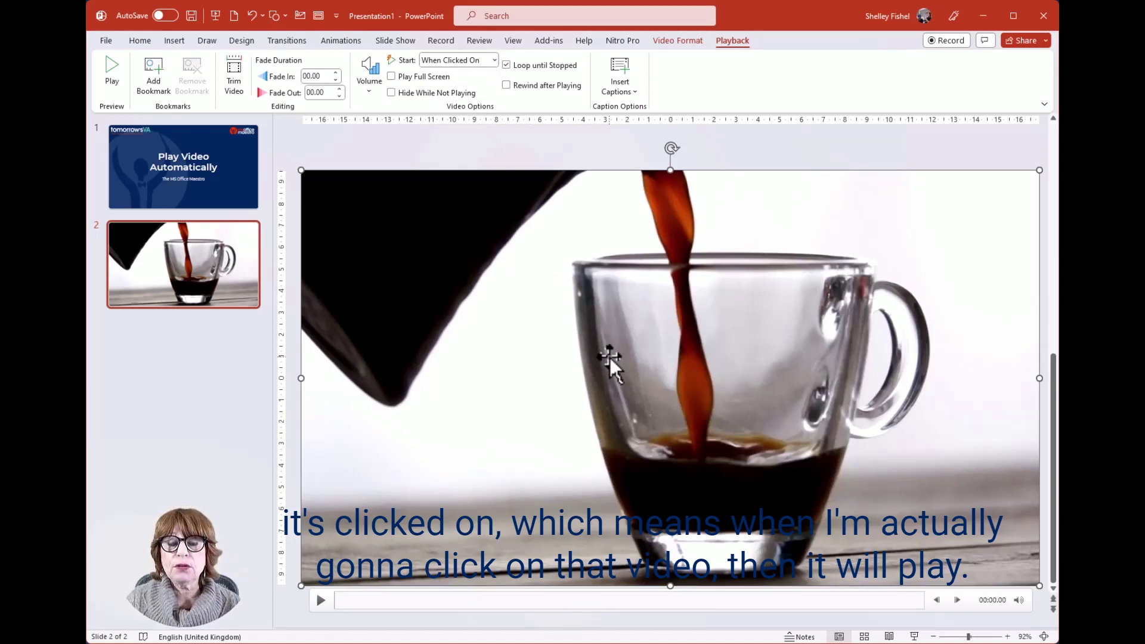
pyautogui.click(494, 60)
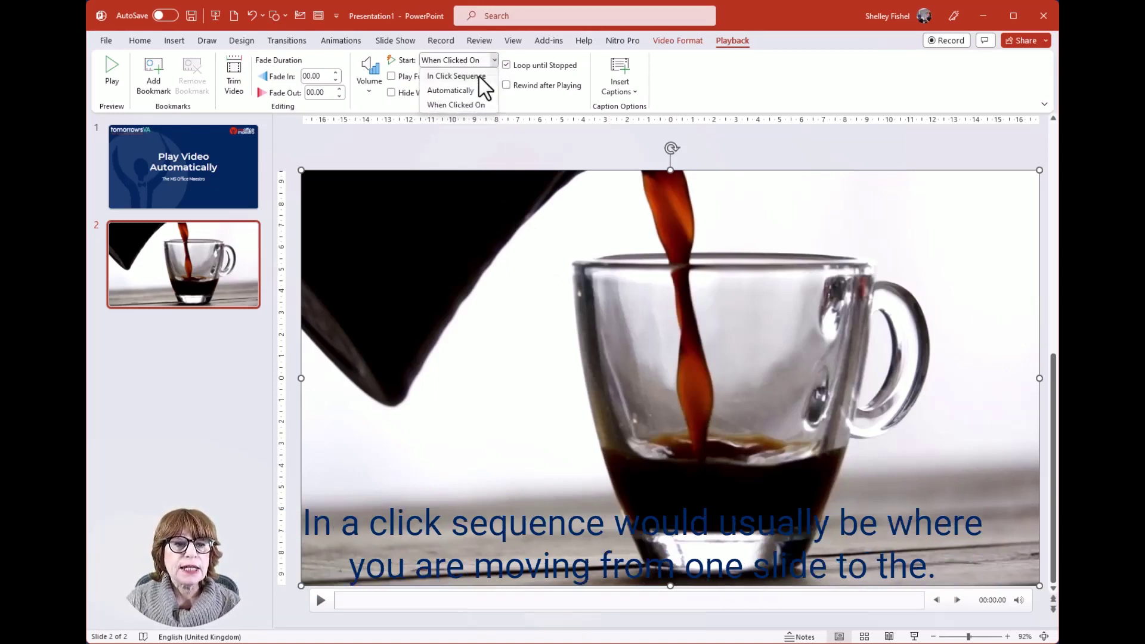
pyautogui.click(472, 91)
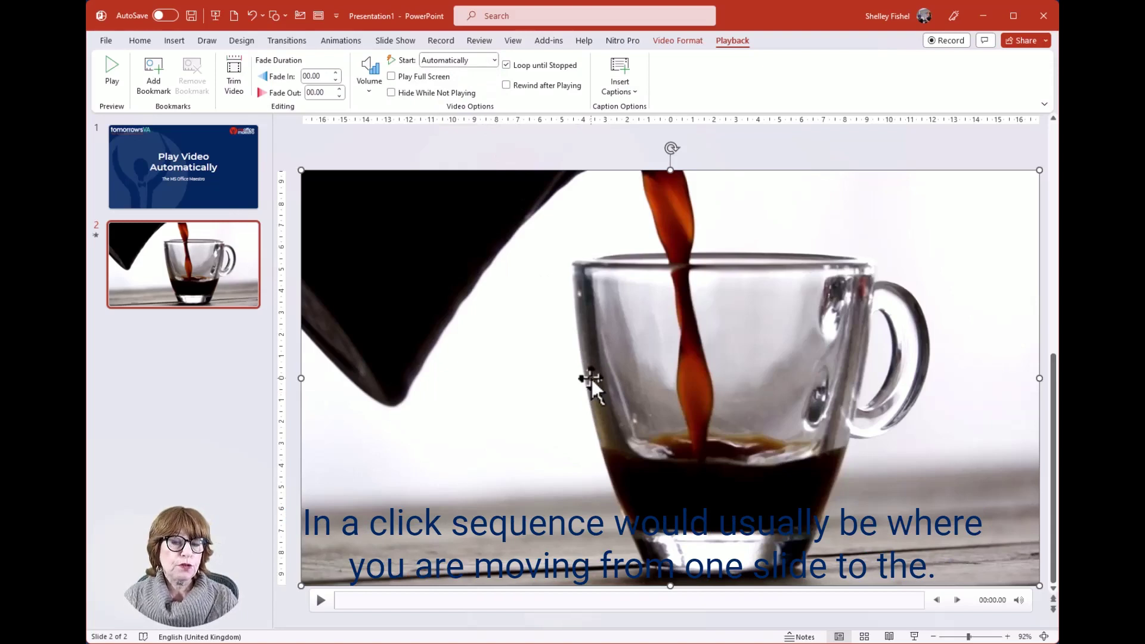